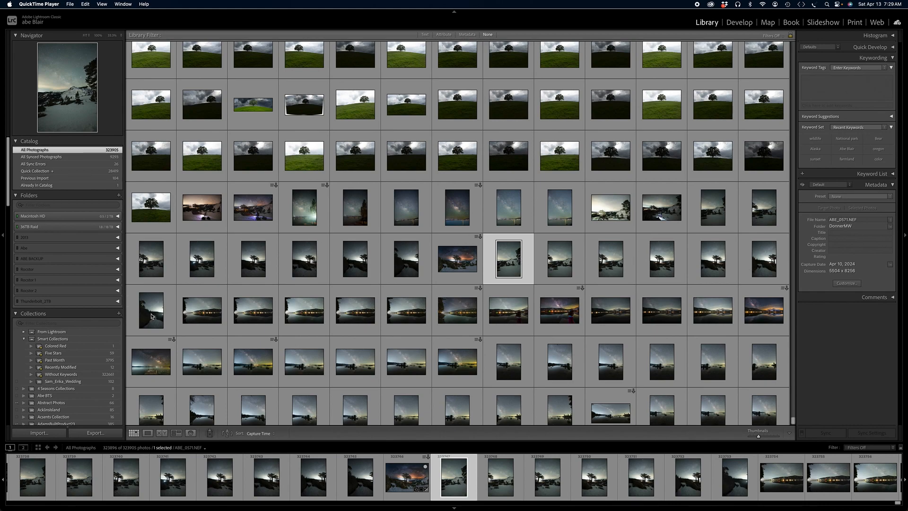
Select the seven consecutive snowy night shots starting with ABE_0571.NEF and open them in the panorama merge.
left_click(528, 258)
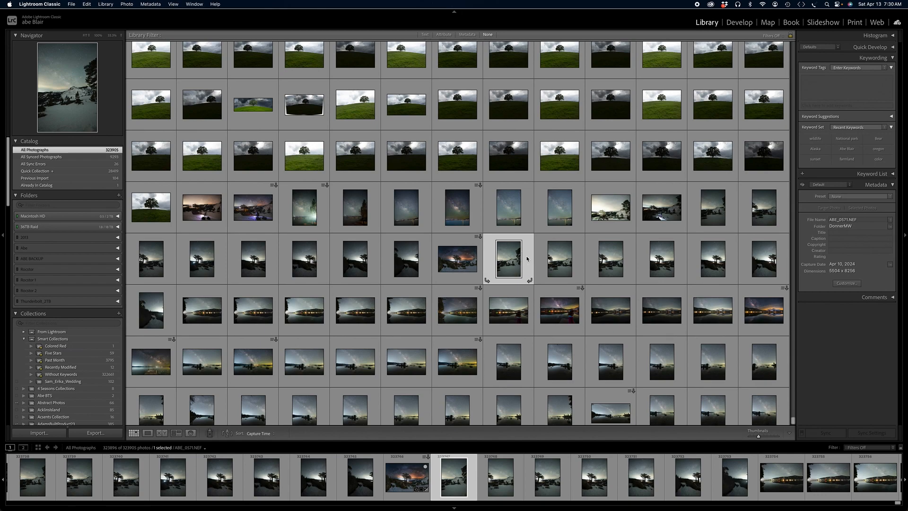
left_click(159, 312, "shift")
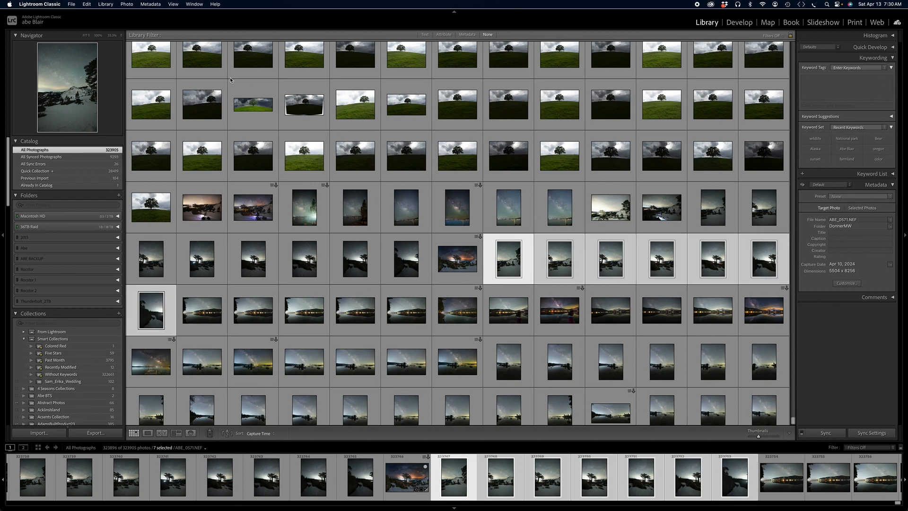
left_click(127, 4)
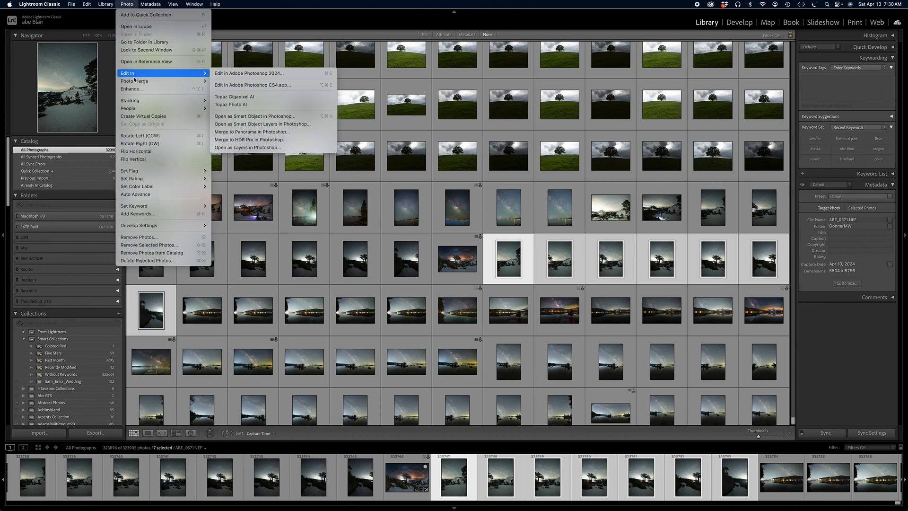
mouse_move(135, 81)
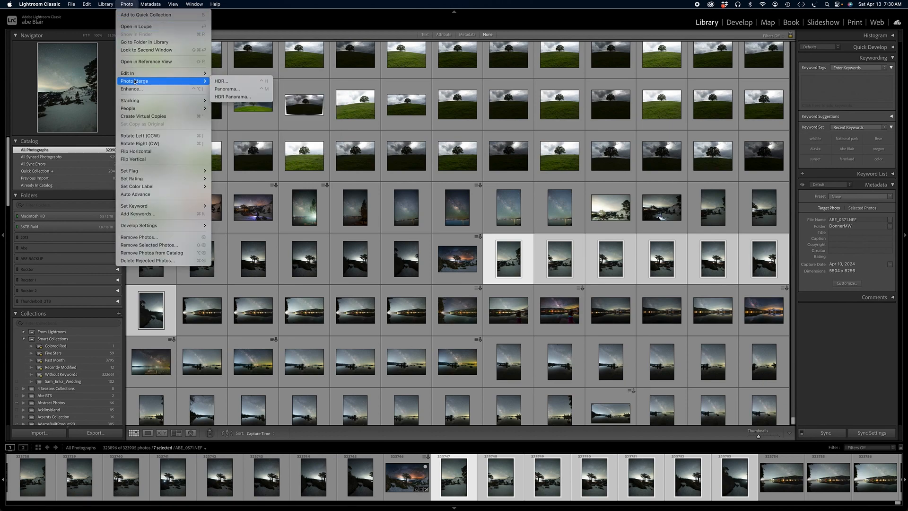
left_click(235, 89)
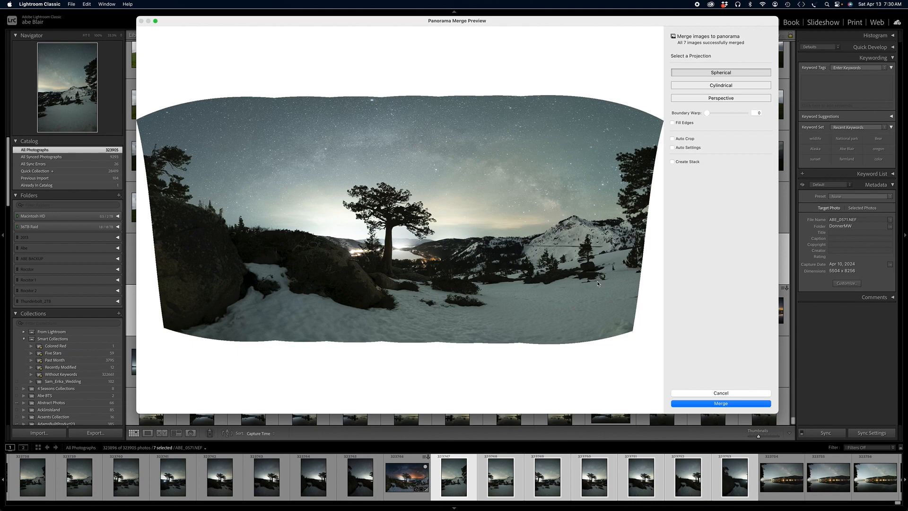
Try Boundary Warp at 100, return it to 0 and merge the images with the Spherical projection.
left_click(745, 112)
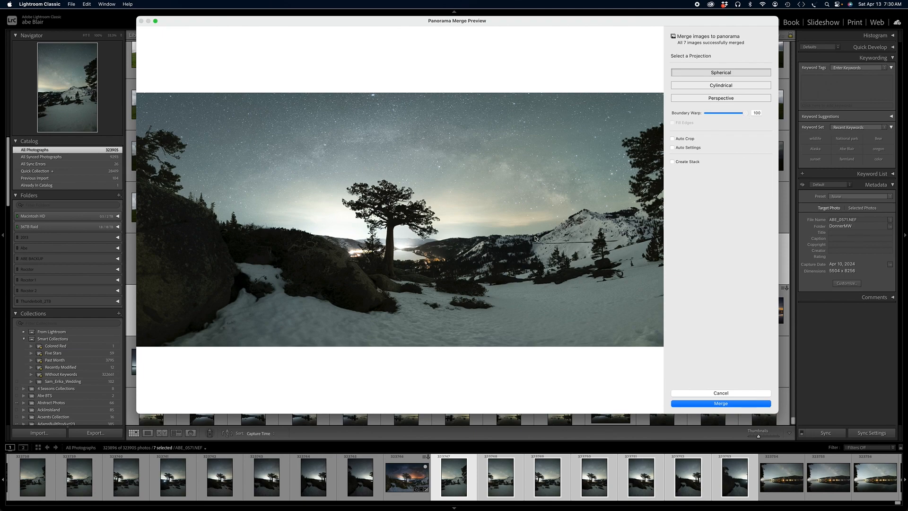
left_click(704, 115)
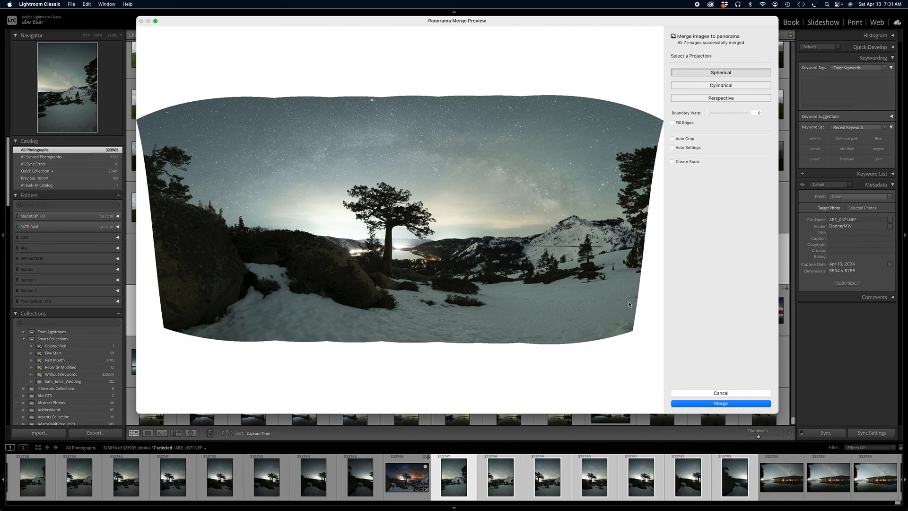
left_click(705, 403)
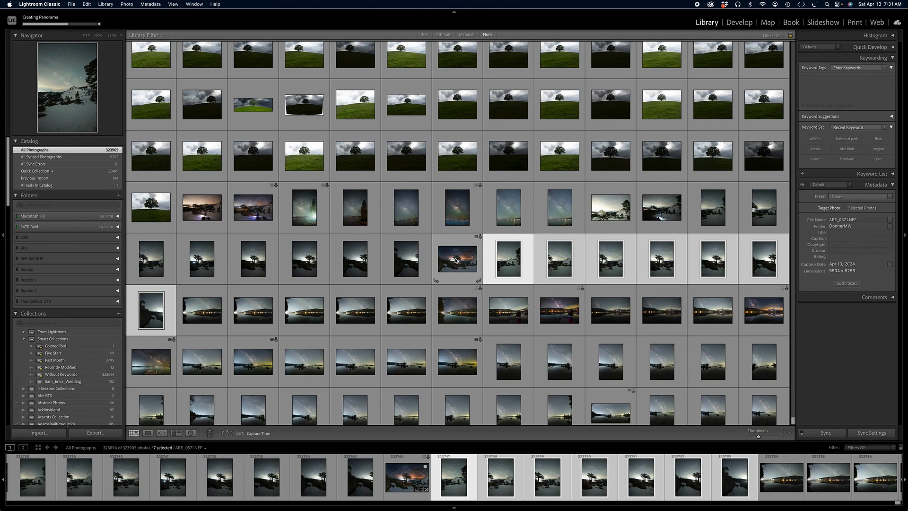
View the finished TheWatcher.dng image enlarged and open the merged ABE_0571-Pano.dng for developing.
left_click(455, 260)
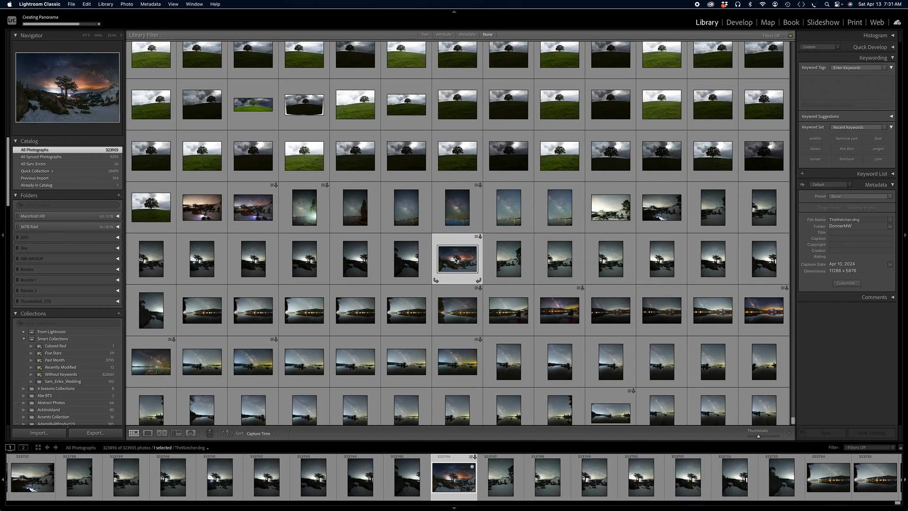
double_click(455, 260)
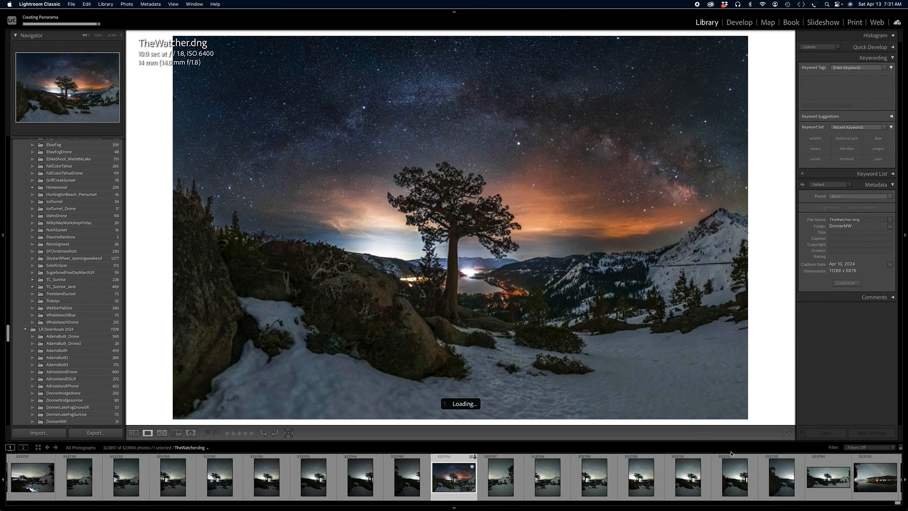
left_click(830, 482)
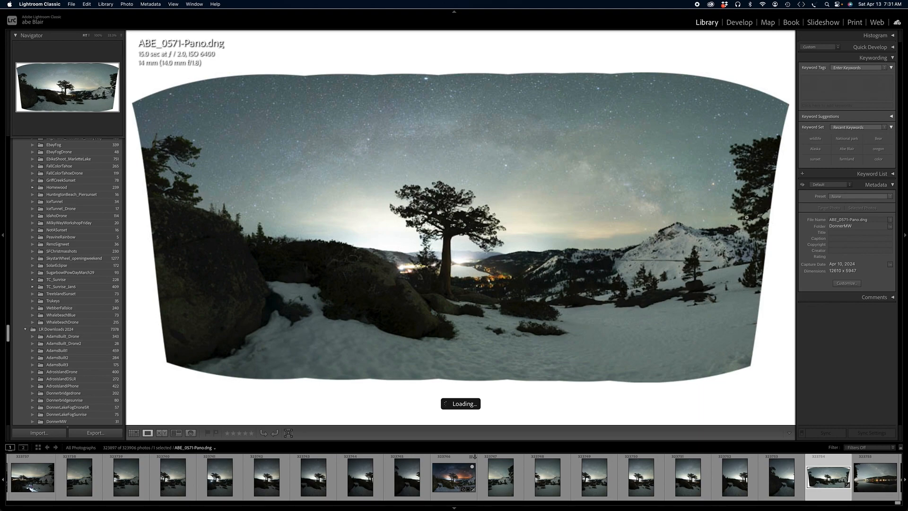
left_click(739, 23)
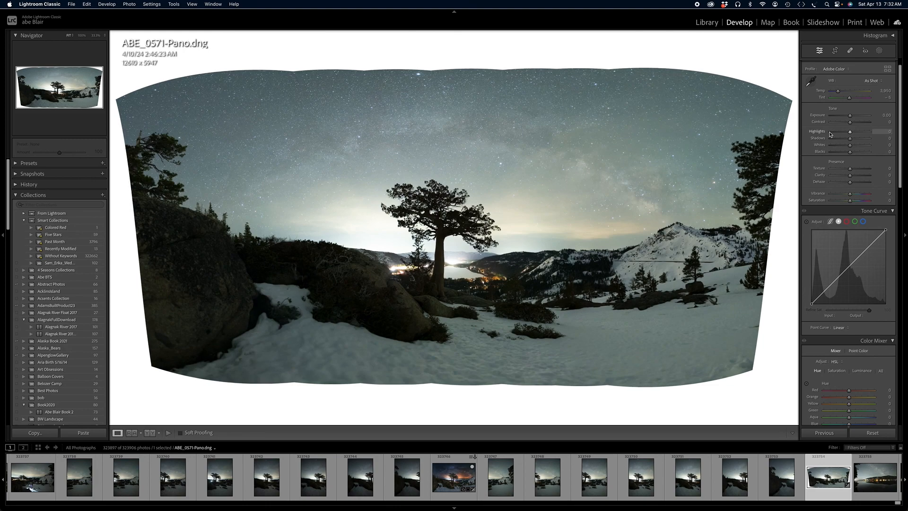
Set the panorama's Highlights to -100, Shadows to +100 and Contrast to +48.
left_click(830, 135)
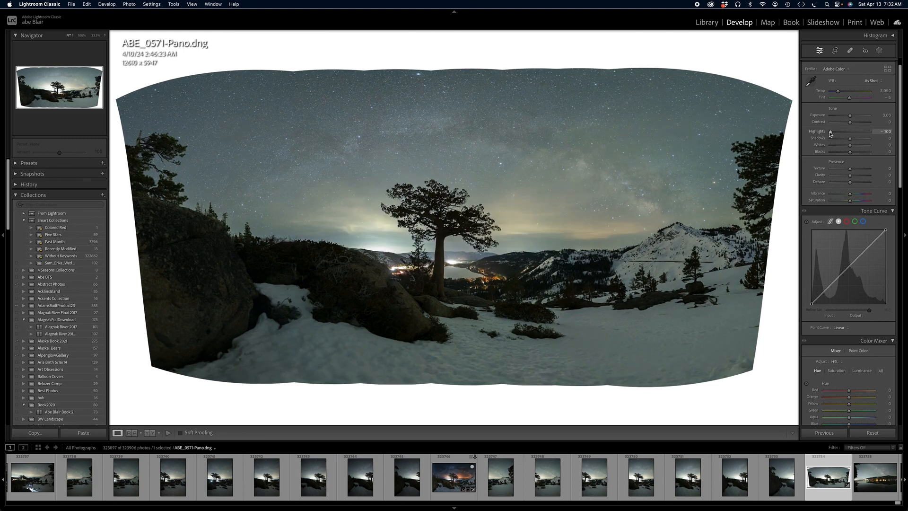
left_click(869, 139)
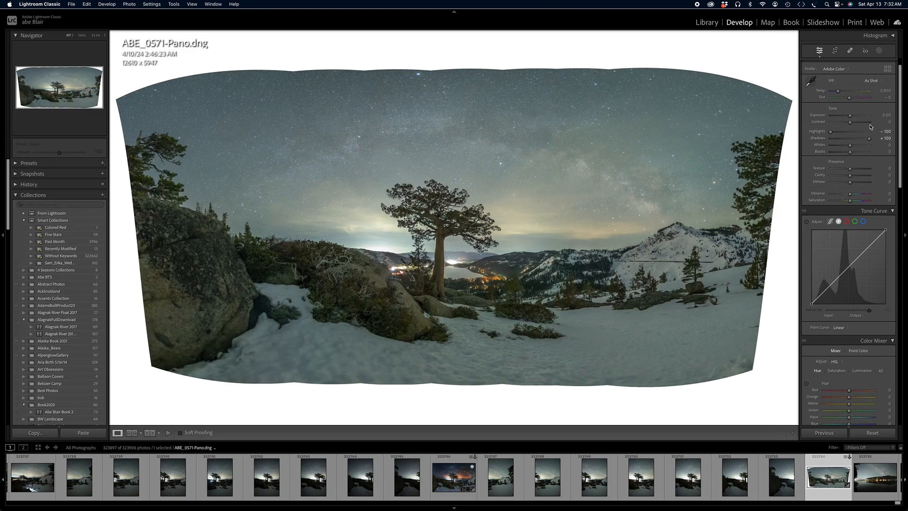
left_click(859, 122)
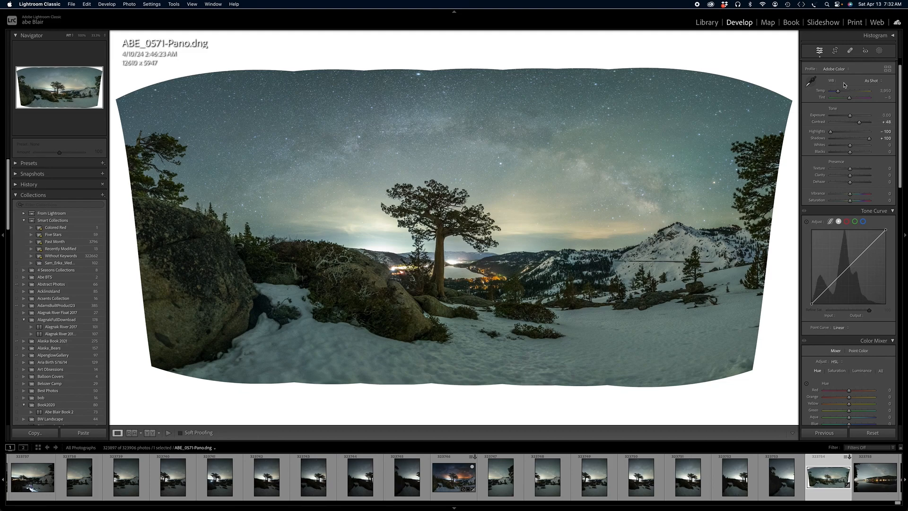
Apply the Adobe Landscape profile and adjust the white balance to a Temp of 4,284 with a more magenta Tint.
left_click(837, 69)
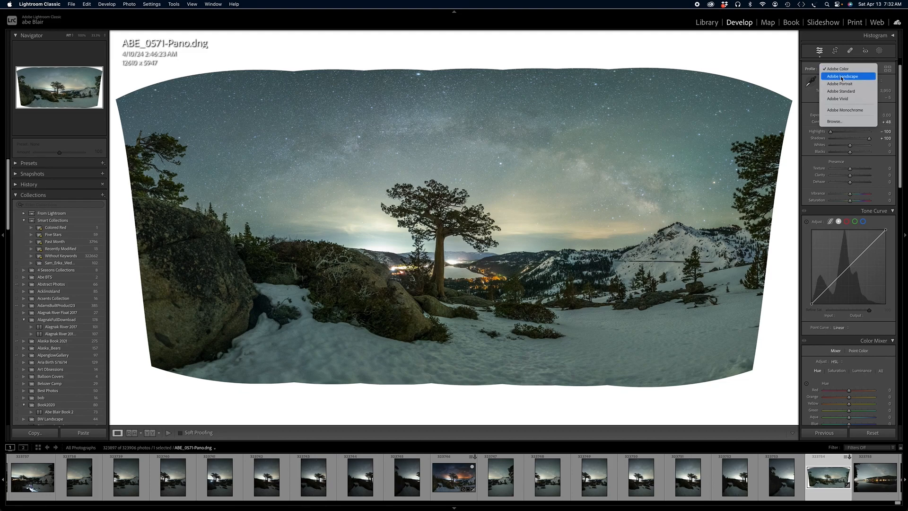
left_click(841, 77)
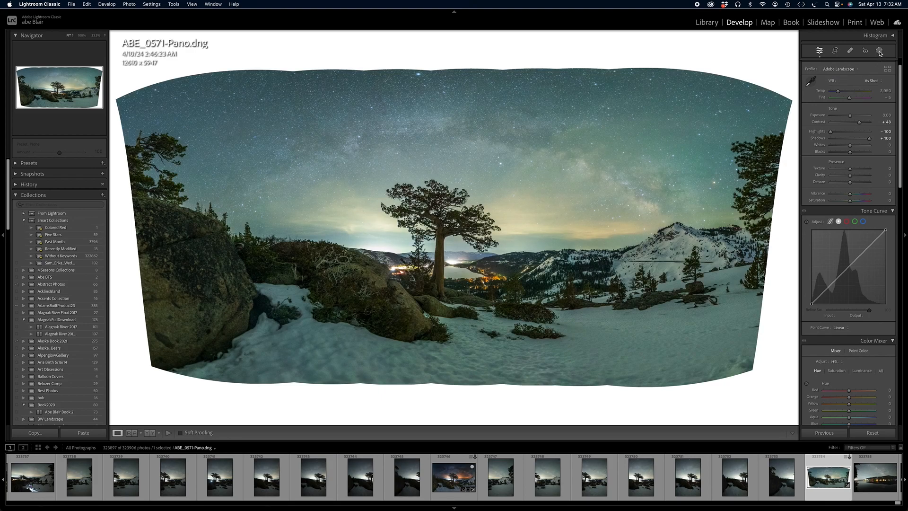
left_click_drag(838, 93, 850, 99)
Mask the sky with Select Sky and set its Contrast to 100, Highlights to -43 and Shadows to 50.
left_click(879, 54)
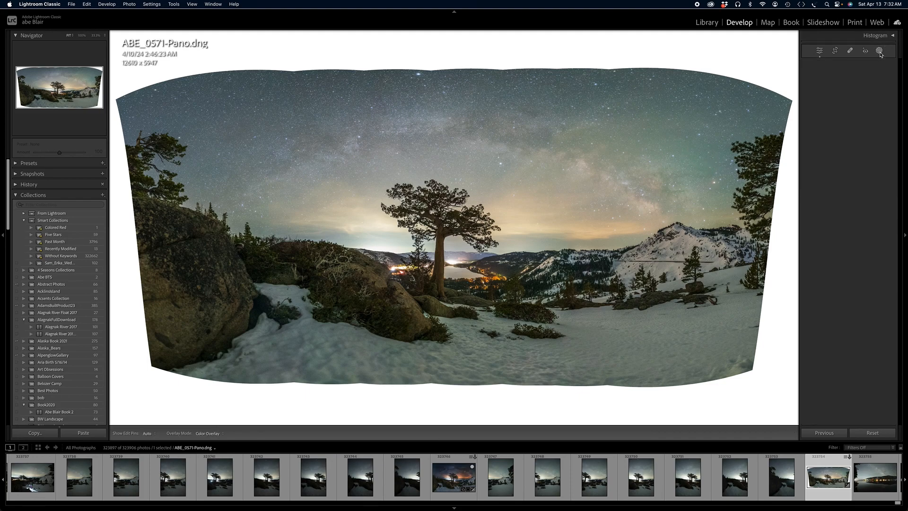
left_click(848, 80)
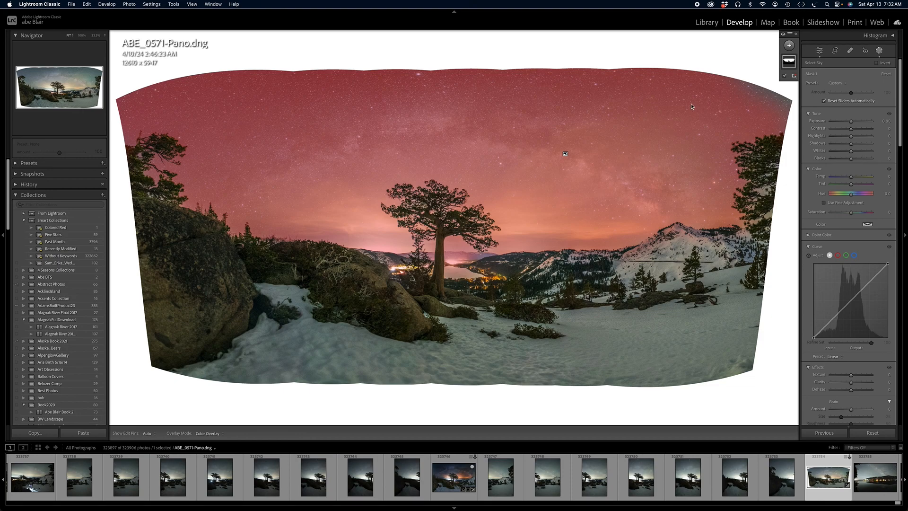
left_click(872, 130)
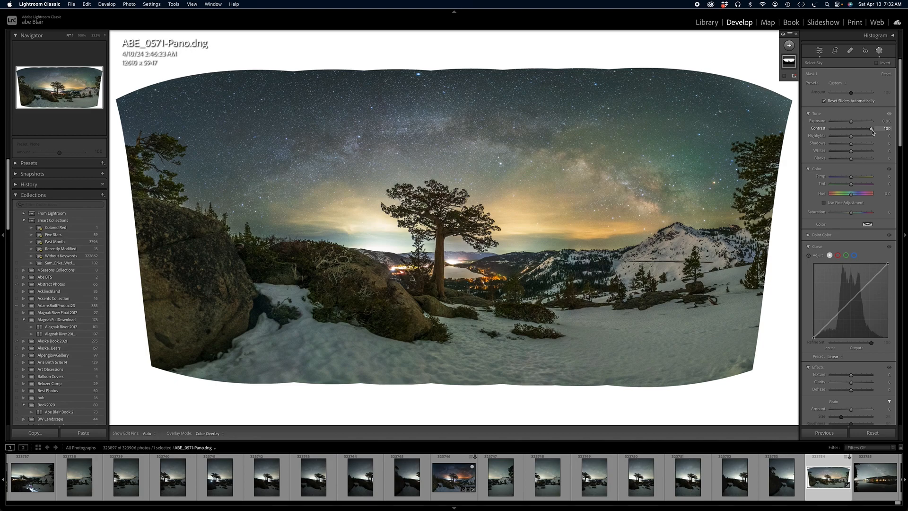
left_click(842, 136)
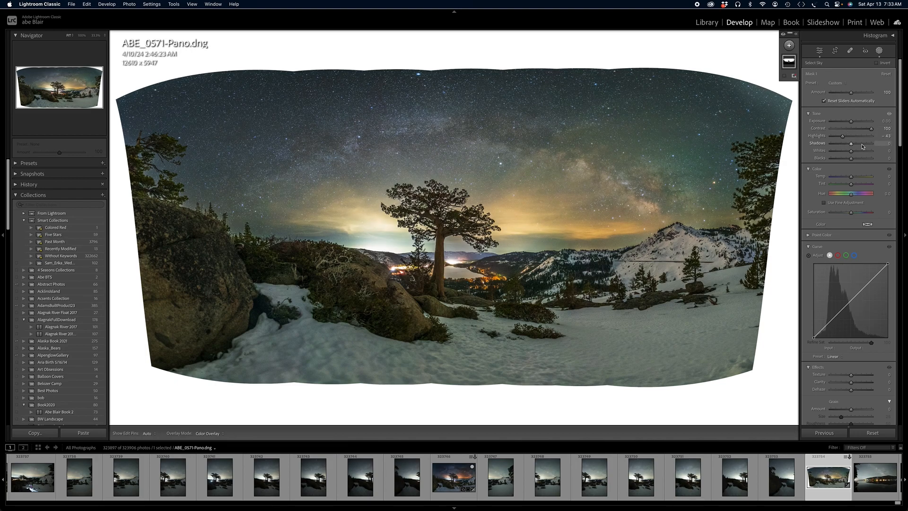
left_click(861, 144)
left_click_drag(861, 145, 861, 144)
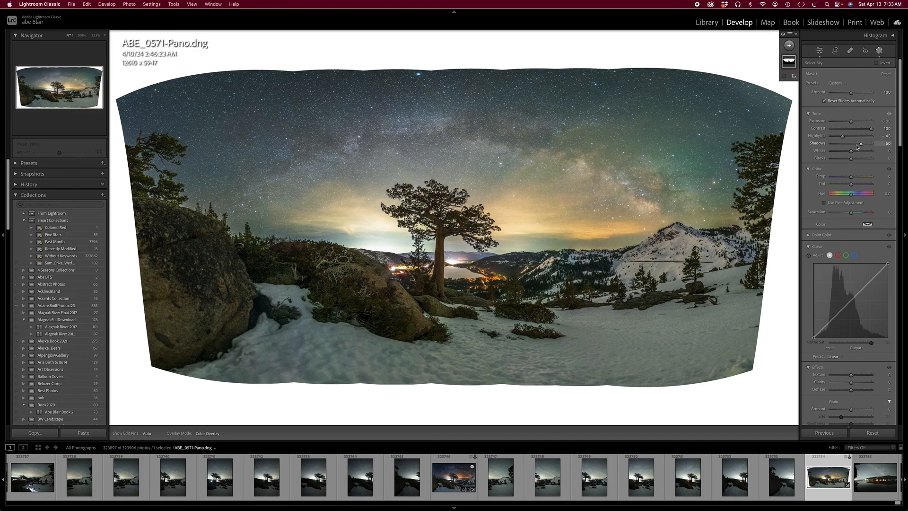
Set the sky mask's Dehaze to 50 and Temp to -7, and shift its Tint slightly toward magenta.
left_click(857, 390)
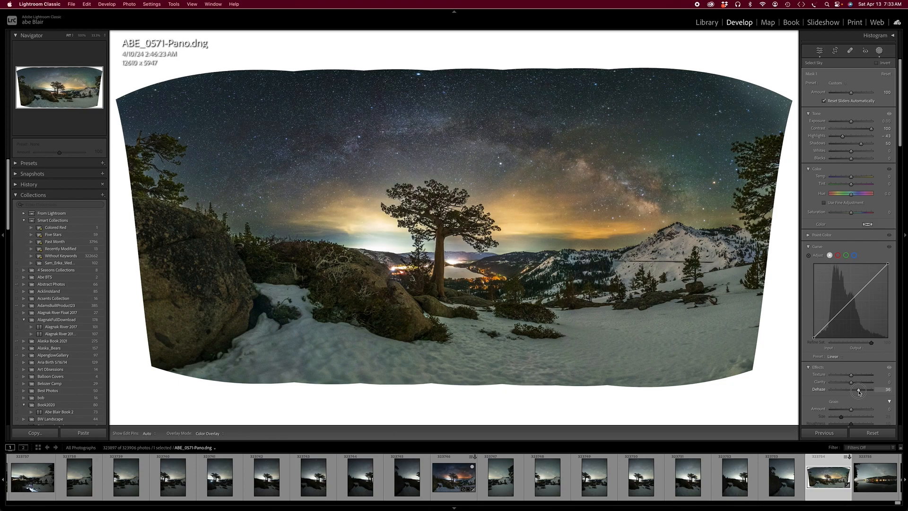
left_click_drag(858, 391, 860, 392)
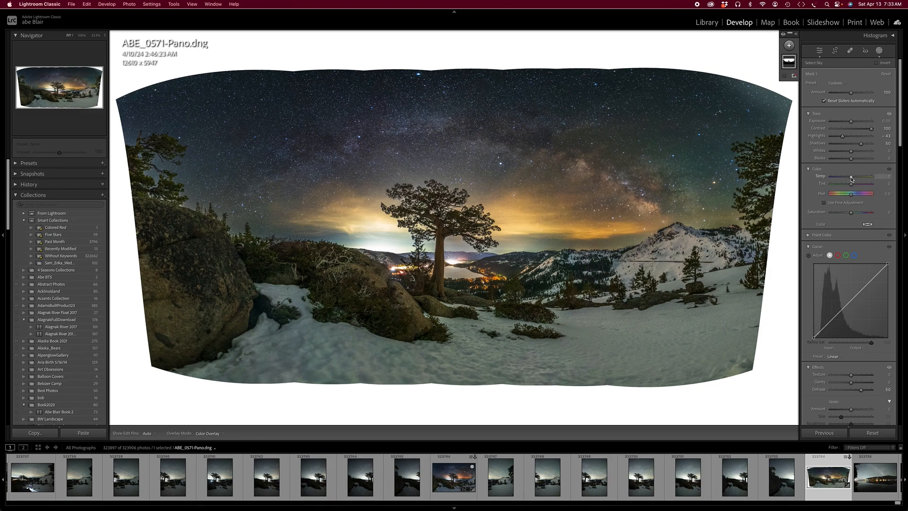
left_click_drag(850, 178, 849, 180)
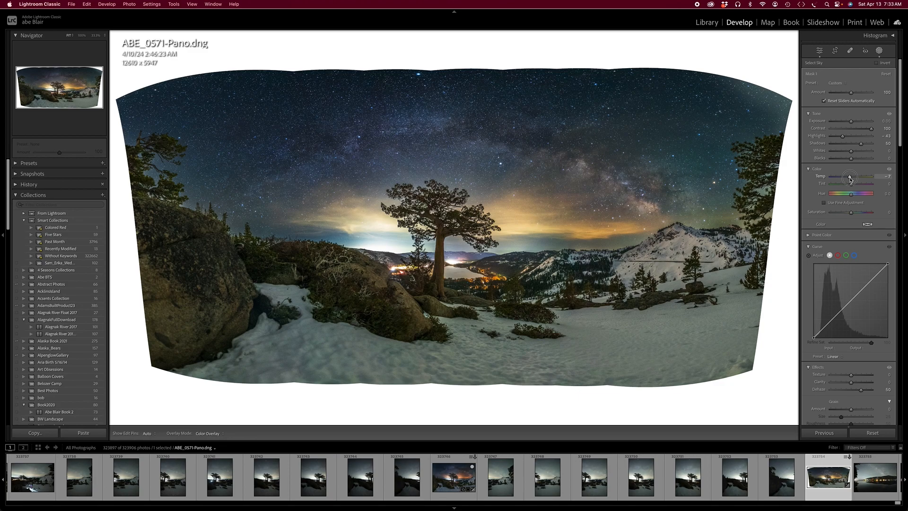
left_click_drag(849, 180, 849, 179)
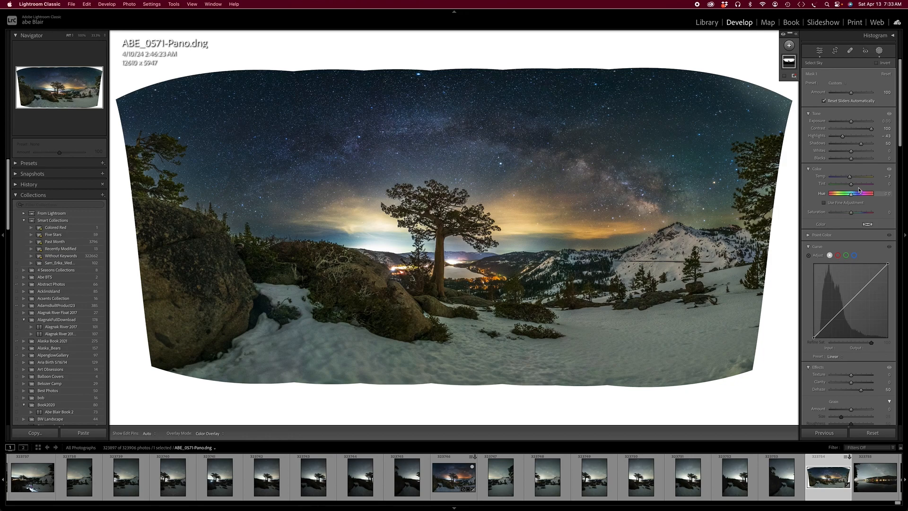
left_click_drag(851, 186, 853, 187)
Crop the panorama to a 2 x 3 / 4 x 6 aspect, trimming the white edges along its top and bottom.
left_click(835, 51)
left_click(867, 77)
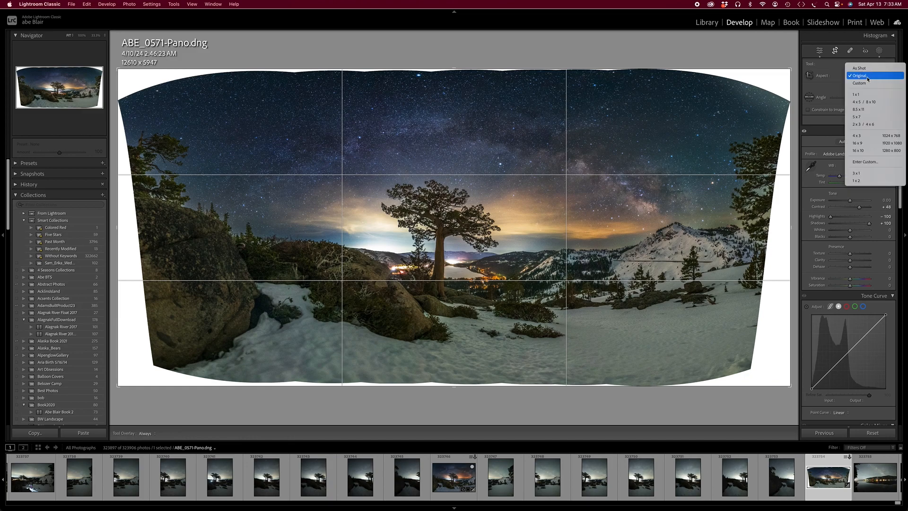
left_click(863, 124)
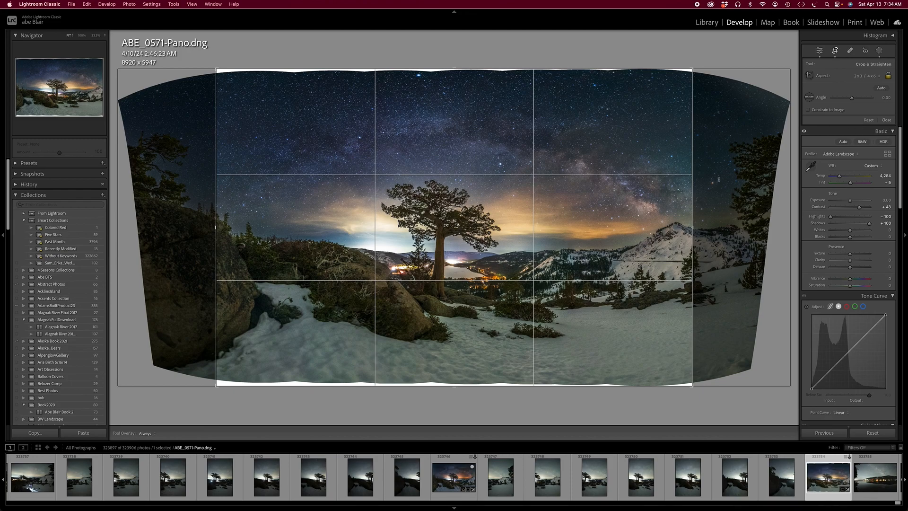
left_click_drag(511, 70, 509, 74)
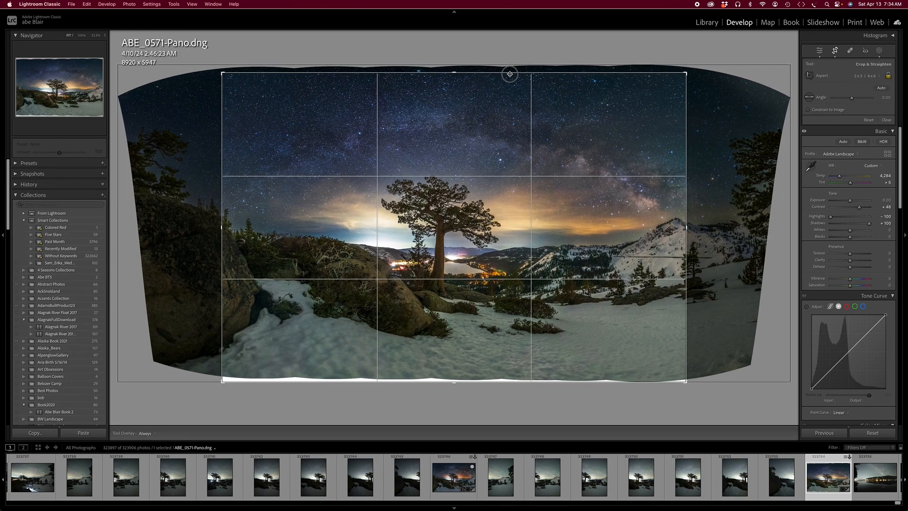
left_click_drag(466, 381, 468, 379)
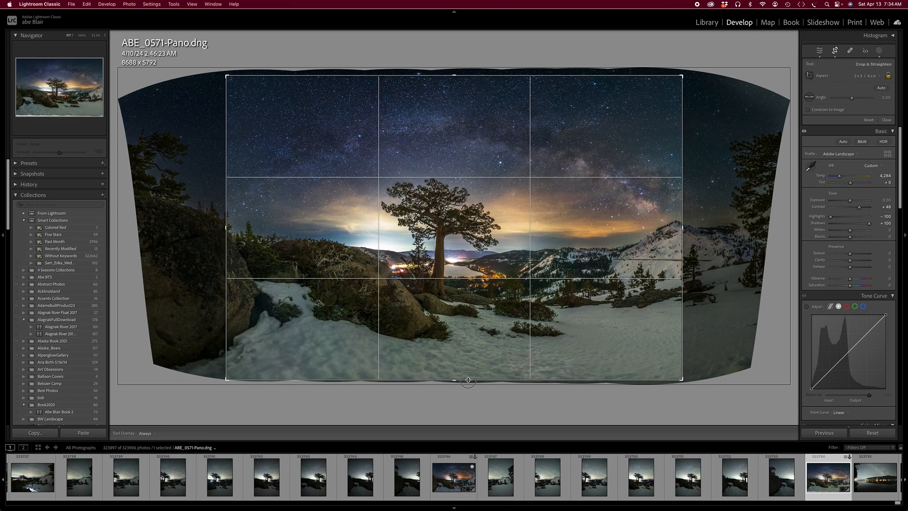
left_click_drag(468, 380, 470, 375)
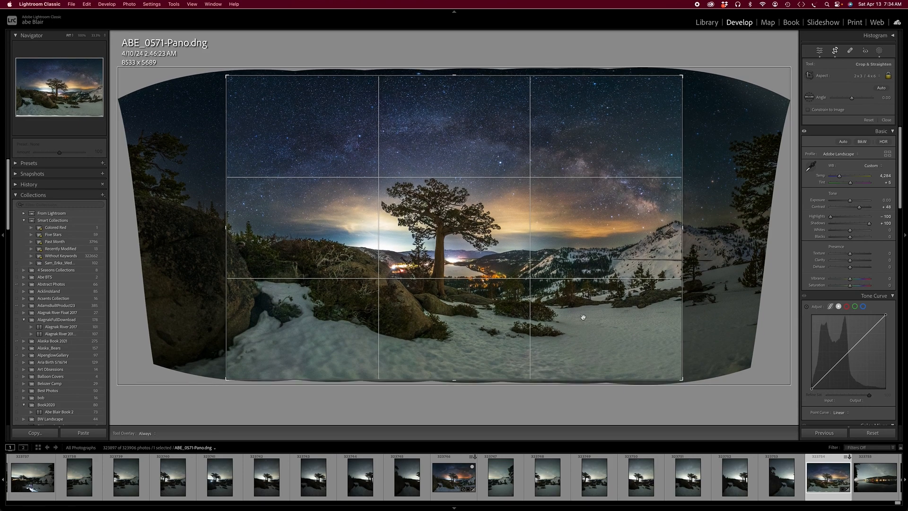
Stretch the panorama vertically with a Transform Aspect of +100 and shift it within the crop to center the tree.
scroll(845, 326, "down", 6)
scroll(846, 327, "down", 10)
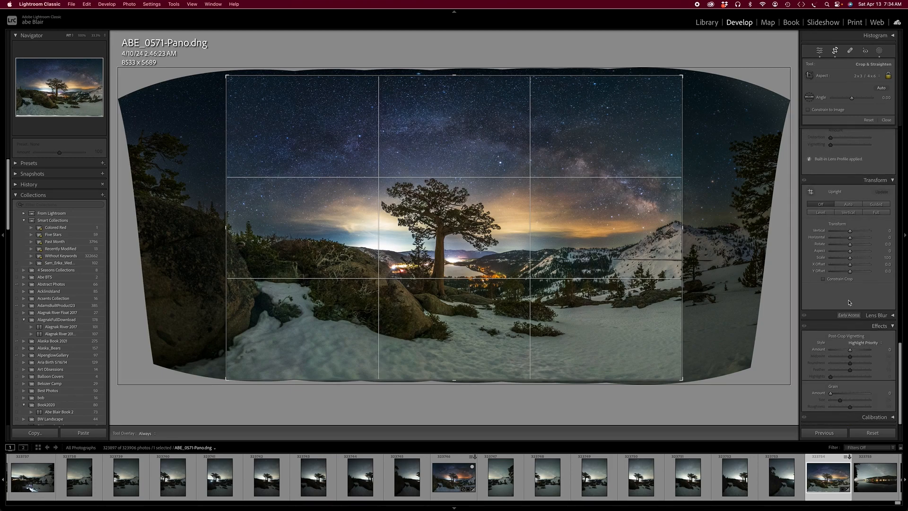
left_click_drag(850, 254, 859, 254)
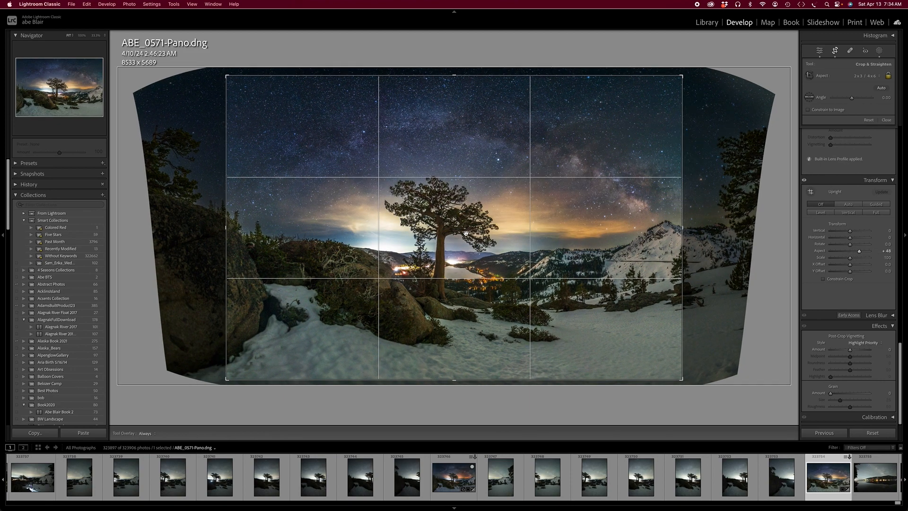
left_click_drag(467, 234, 478, 233)
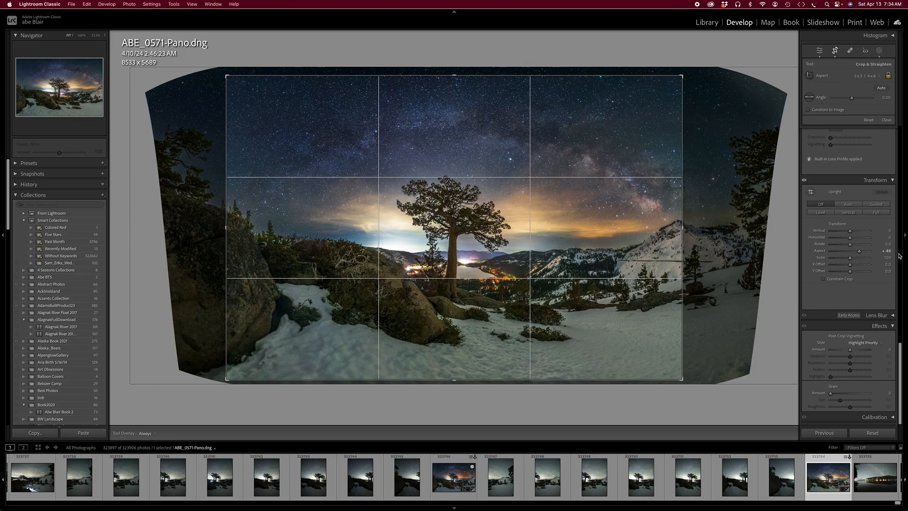
left_click_drag(859, 252, 870, 254)
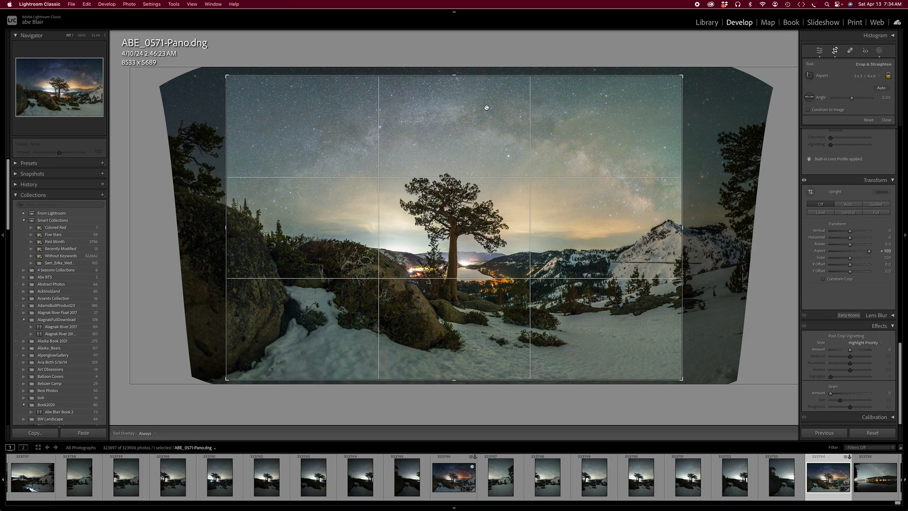
Enlarge the crop slightly at its upper and lower edges to use more of the panorama's height, and apply it.
left_click_drag(441, 181, 440, 182)
left_click_drag(454, 76, 455, 71)
left_click_drag(456, 383, 456, 386)
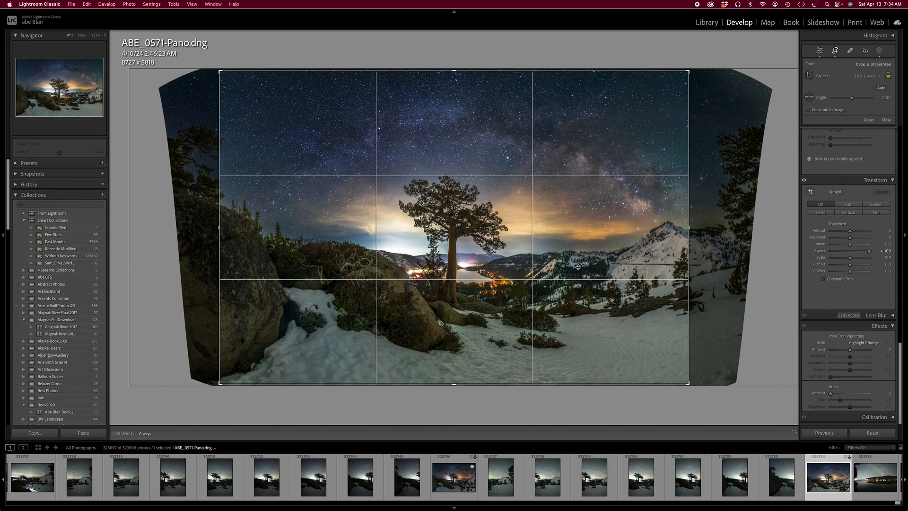
left_click(819, 51)
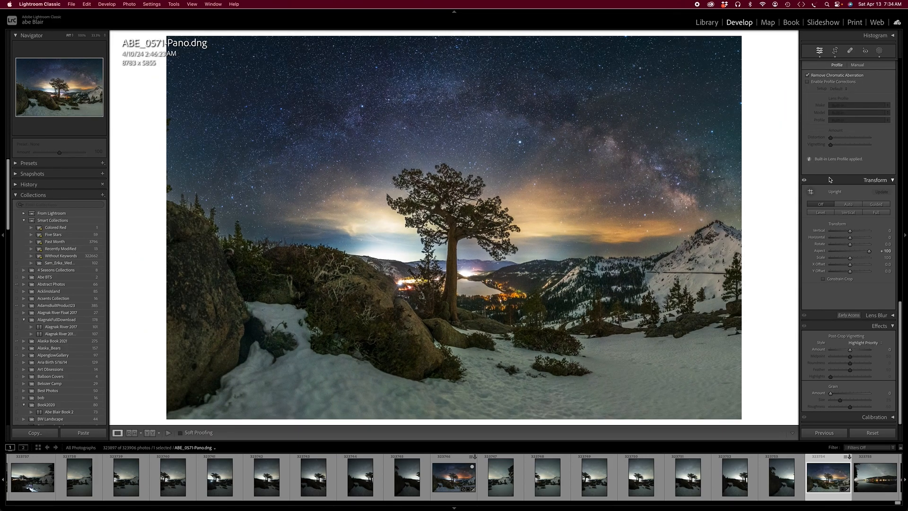
Shift the Color Mixer hues, with Red slightly negative, Orange at -33 and Yellow at -21.
scroll(830, 179, "up", 3)
scroll(830, 179, "up", 5)
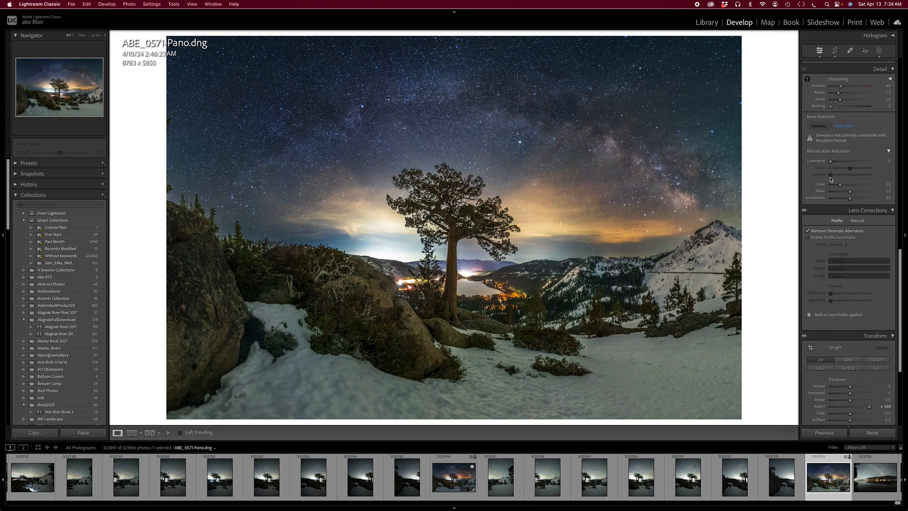
scroll(848, 196, "up", 10)
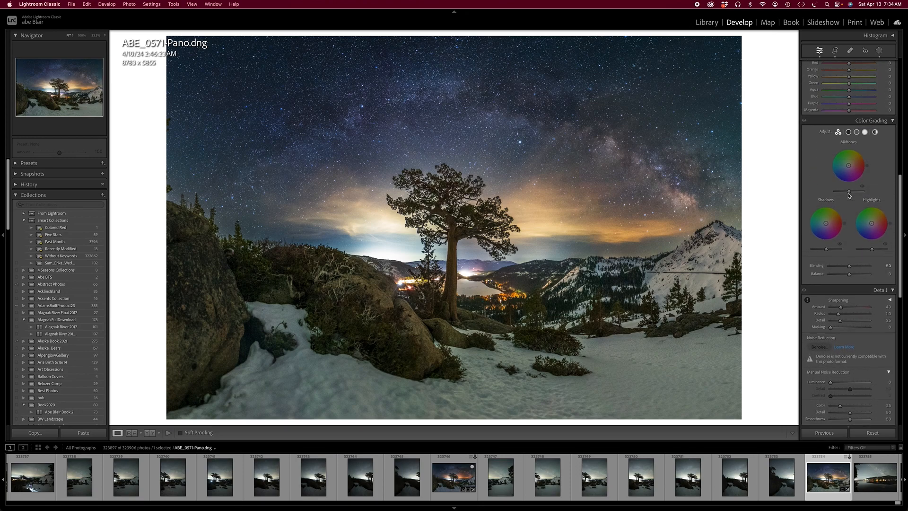
scroll(849, 195, "up", 2)
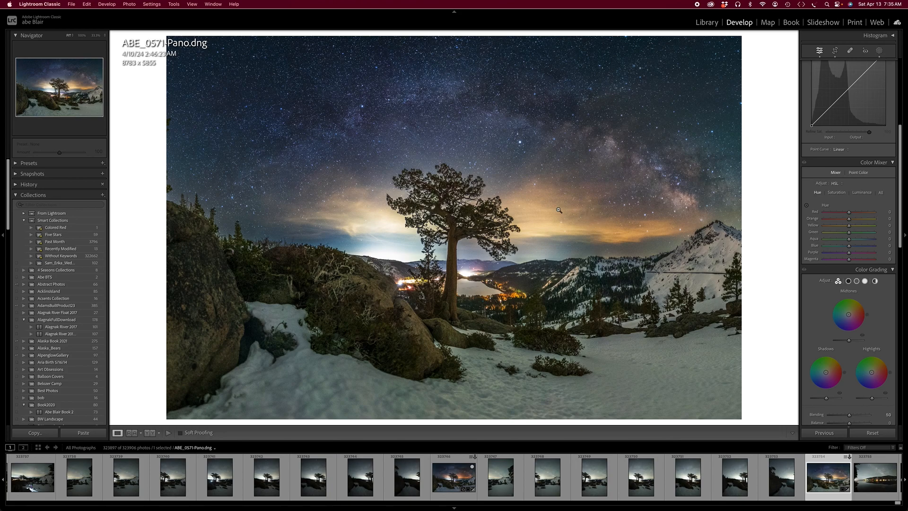
left_click(841, 220)
mouse_move(841, 220)
left_mouse_down()
mouse_move(819, 220)
mouse_move(844, 221)
mouse_move(839, 227)
mouse_move(851, 212)
mouse_move(822, 216)
mouse_move(877, 215)
mouse_move(848, 216)
left_mouse_up()
left_click(843, 225)
mouse_move(834, 233)
left_mouse_down()
mouse_move(867, 234)
mouse_move(838, 234)
left_mouse_up()
left_click_drag(838, 234, 839, 235)
scroll(851, 189, "up", 8)
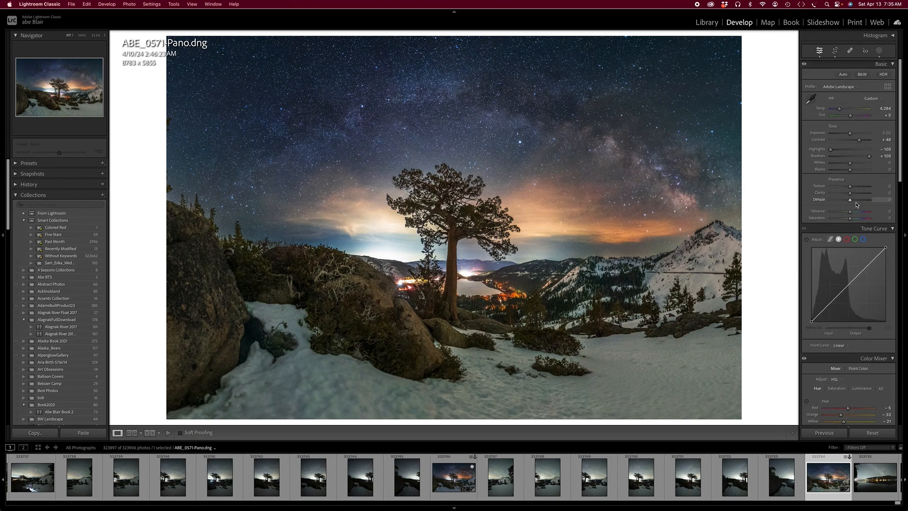
Mask the foreground with an inverted Select Sky mask and shift its Tint slightly toward magenta.
left_click(879, 50)
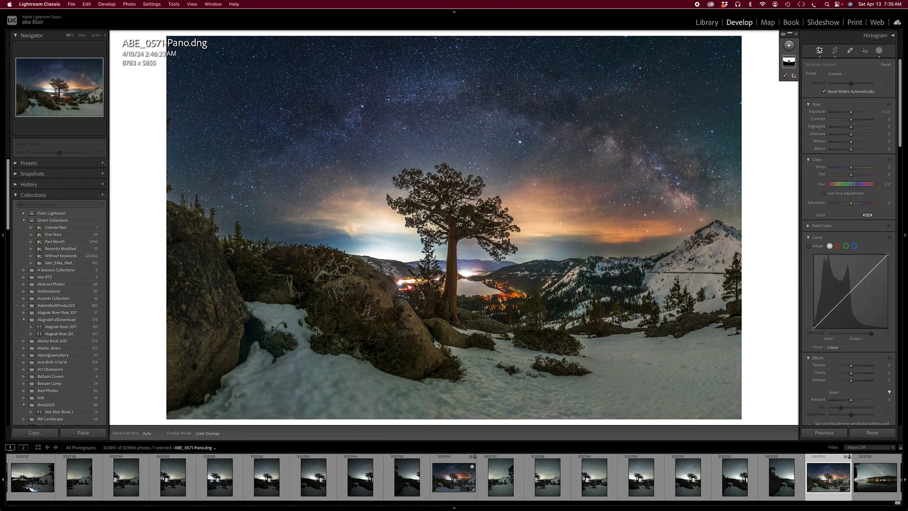
left_click(789, 46)
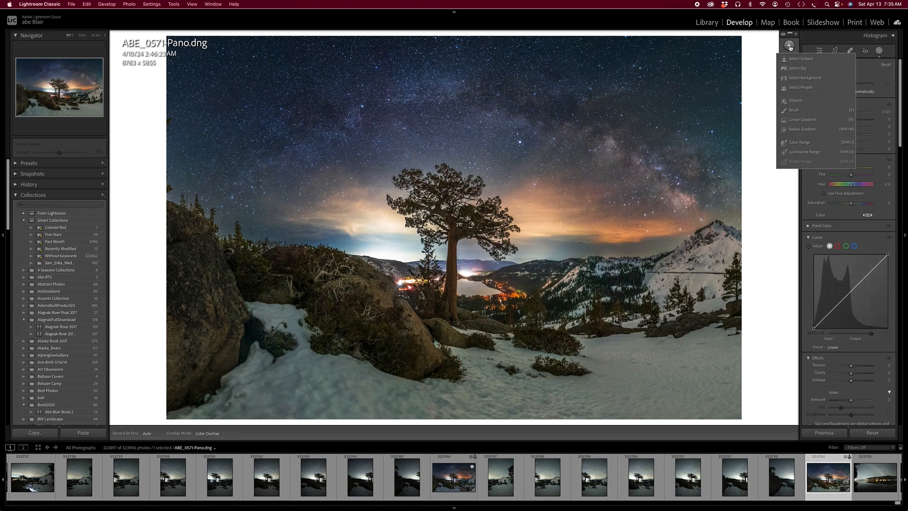
left_click(794, 69)
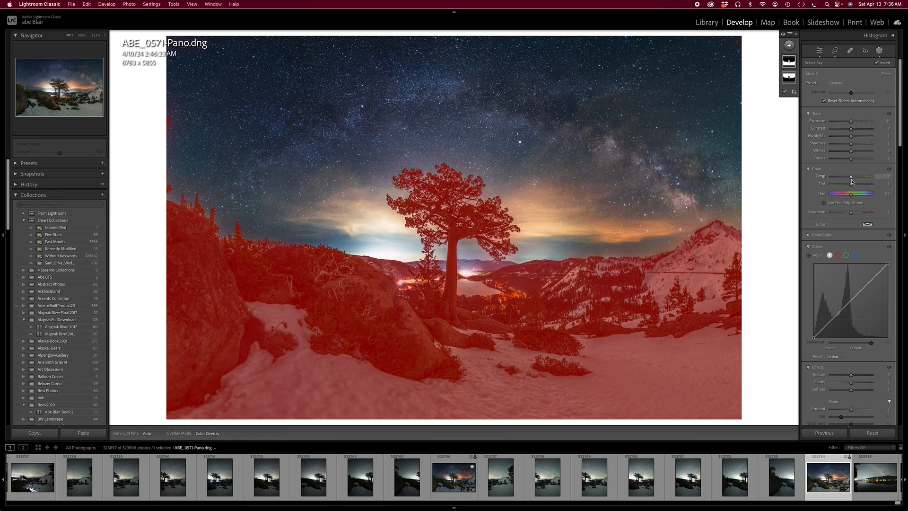
left_click_drag(850, 184, 854, 185)
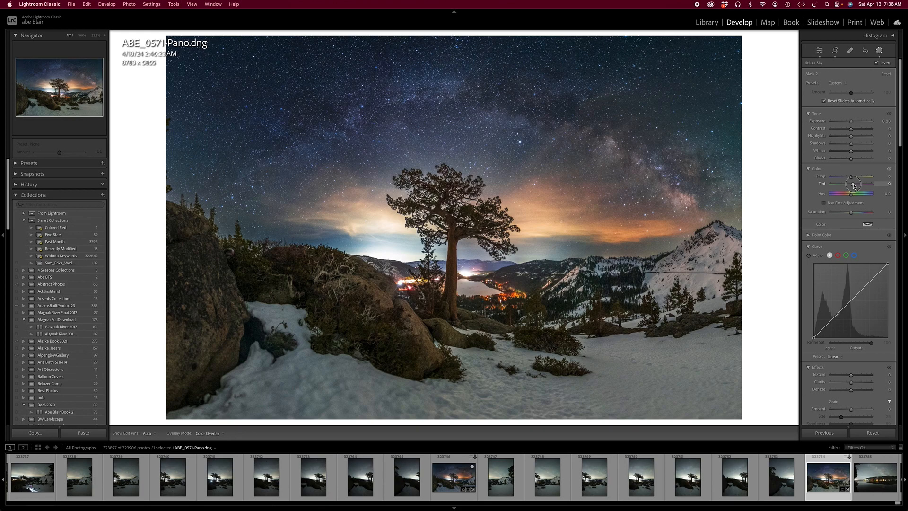
left_click_drag(853, 185, 853, 185)
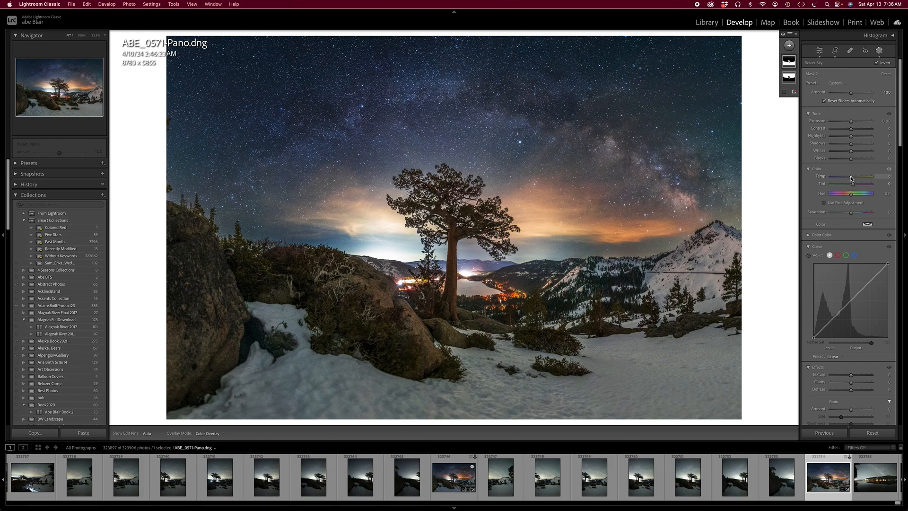
Set the foreground mask's Temp to -14 and its Shadows to 82.
left_click_drag(851, 178, 848, 179)
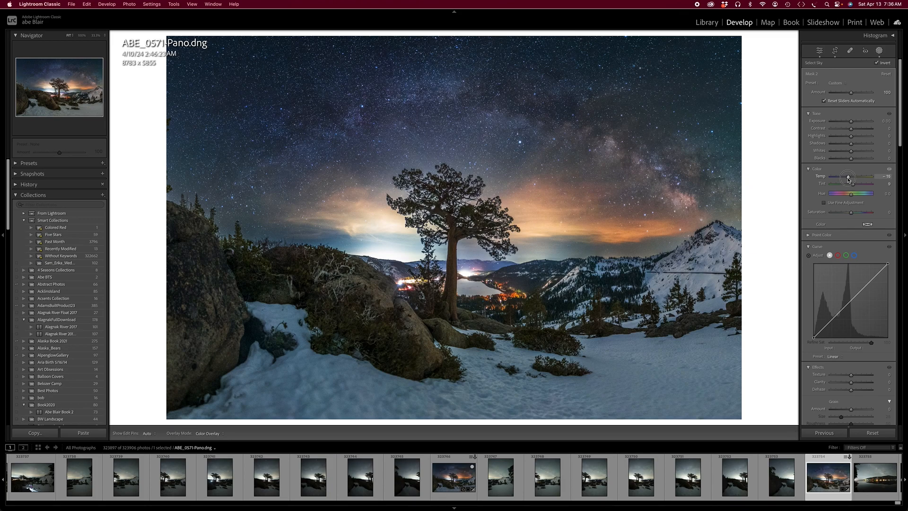
left_click_drag(849, 180, 849, 180)
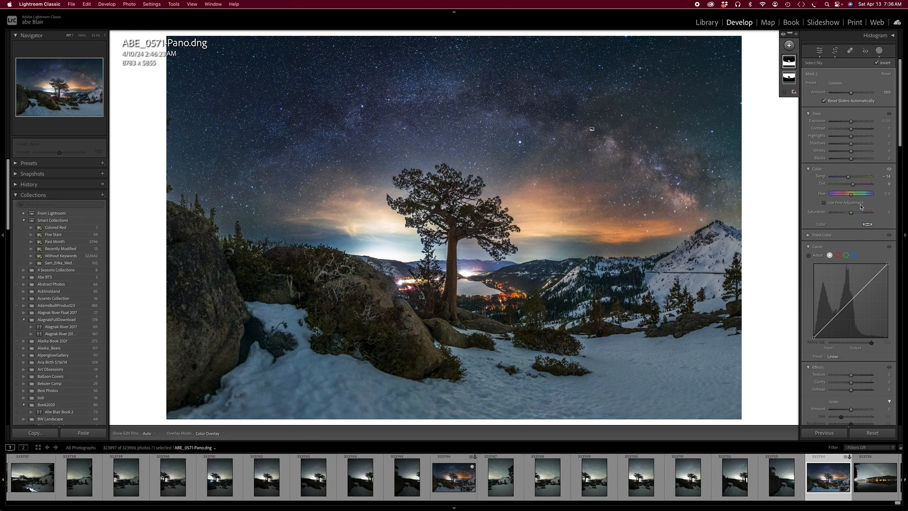
left_click_drag(858, 143, 868, 147)
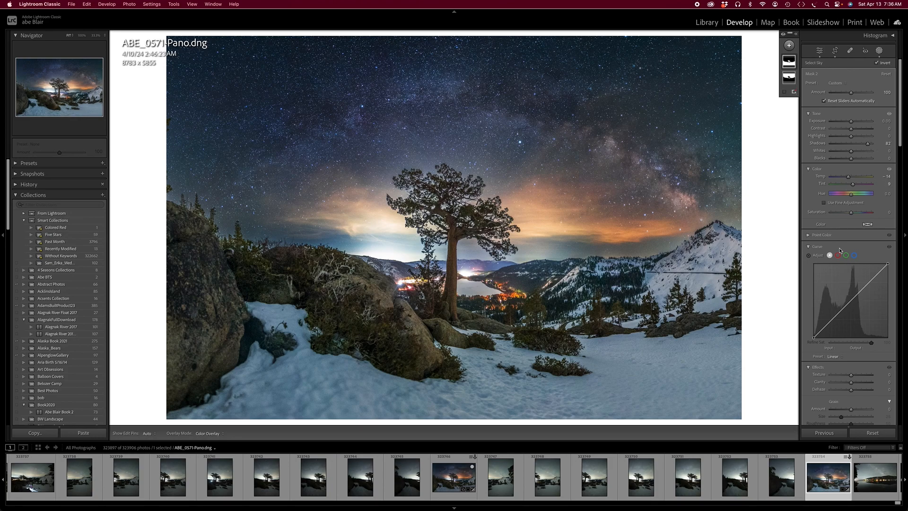
Set the original sky mask's Exposure to 0.17 and Blacks to -28, and leave masking.
left_click(788, 78)
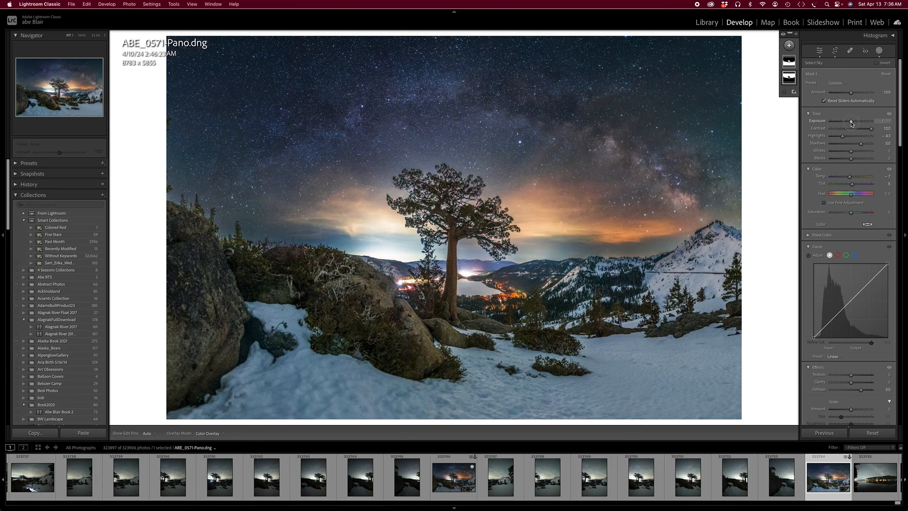
left_click_drag(850, 122, 852, 123)
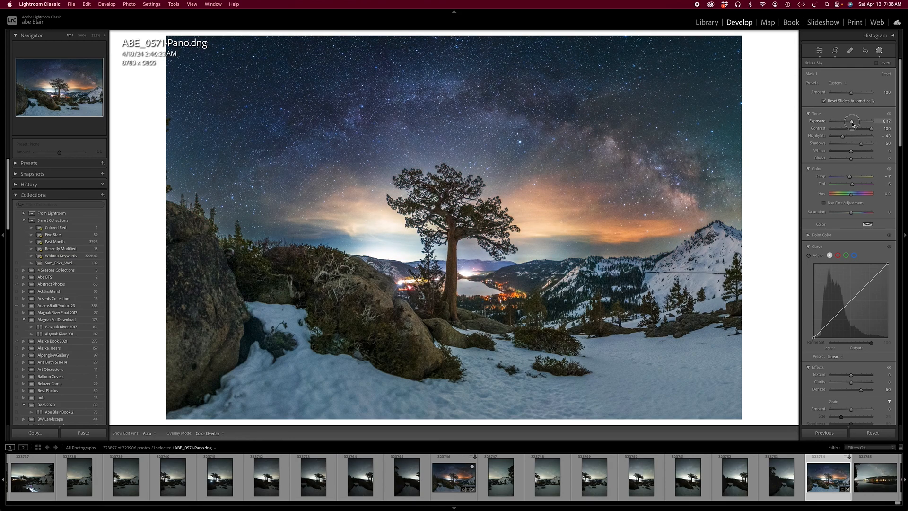
left_click_drag(846, 160, 846, 160)
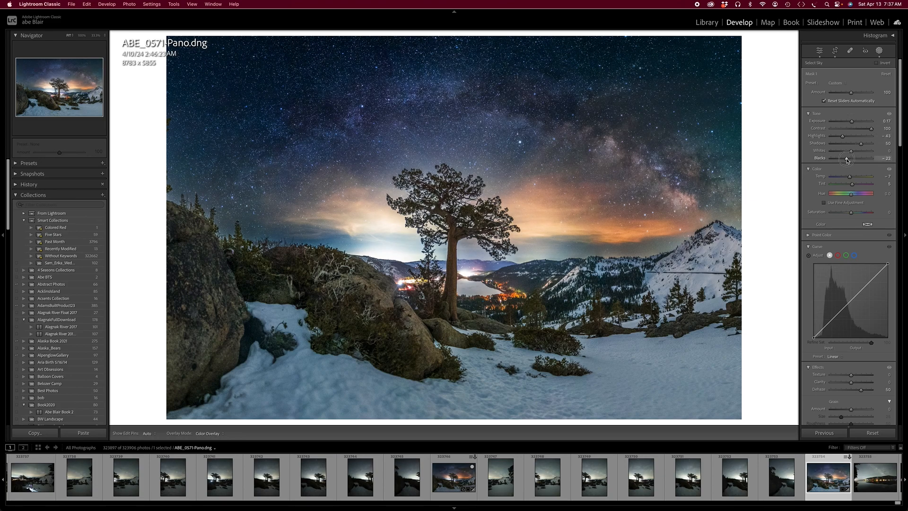
left_click_drag(846, 161, 846, 161)
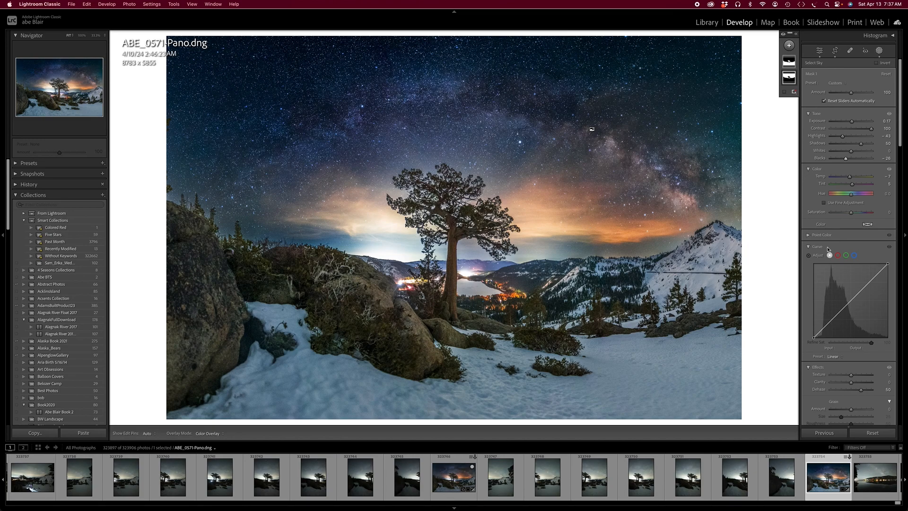
left_click(879, 50)
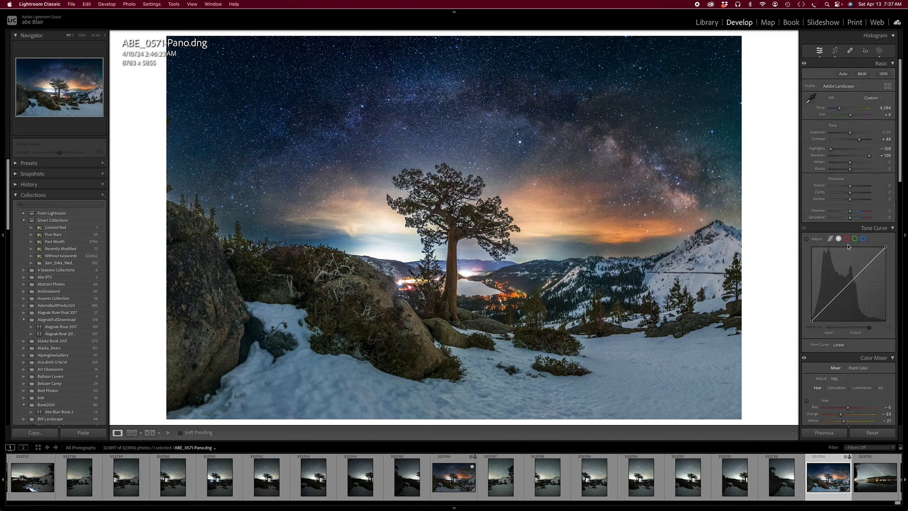